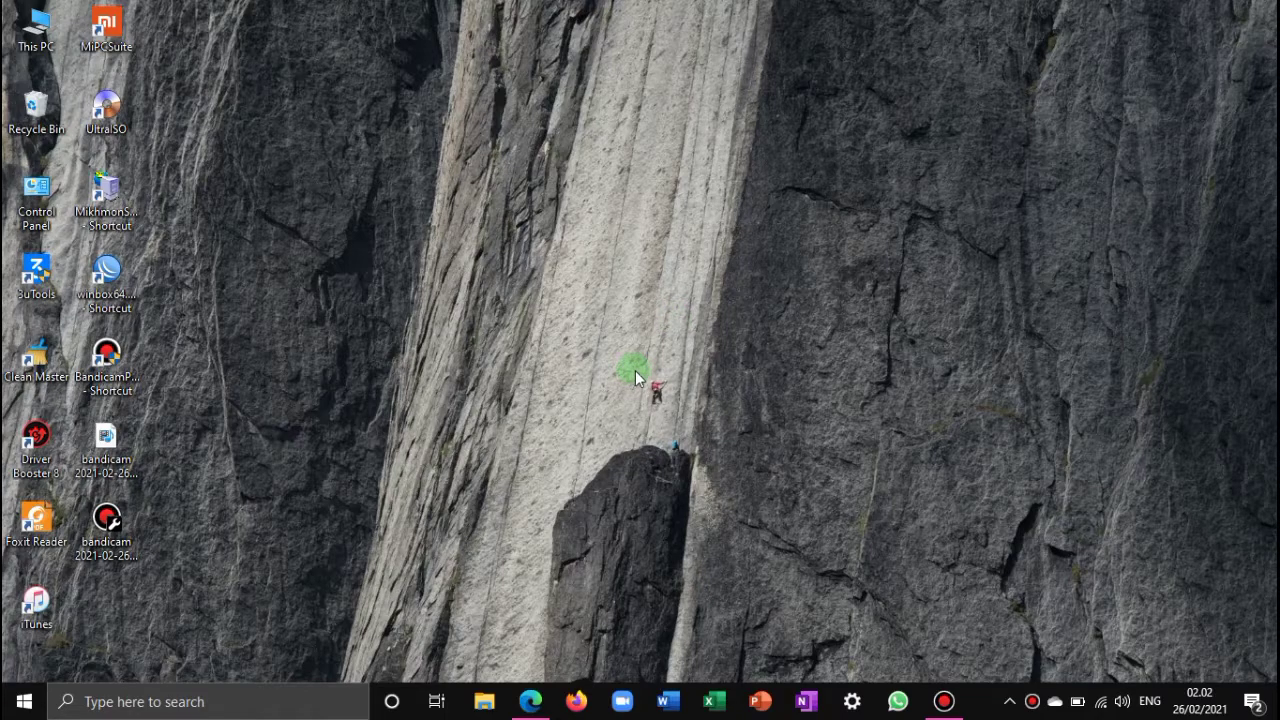
- Switch to Microsoft Edge and search Bing for "rufus"
left_click(533, 706)
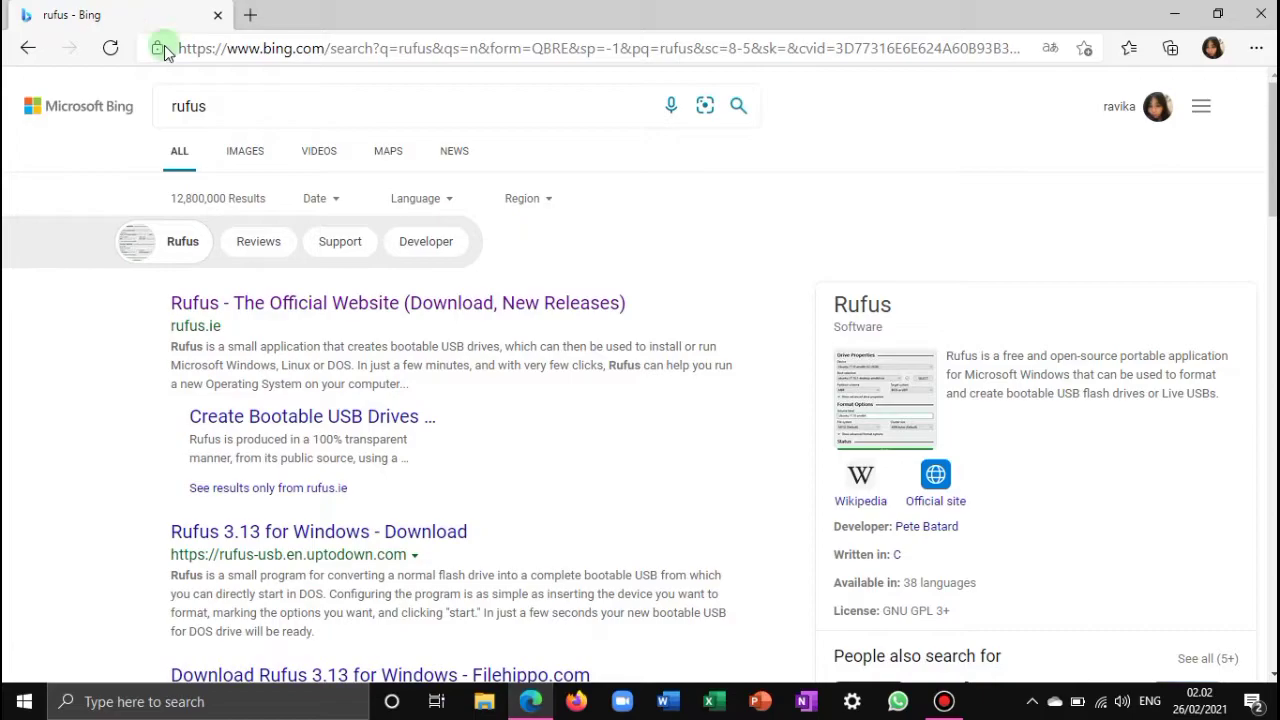
left_click(226, 106)
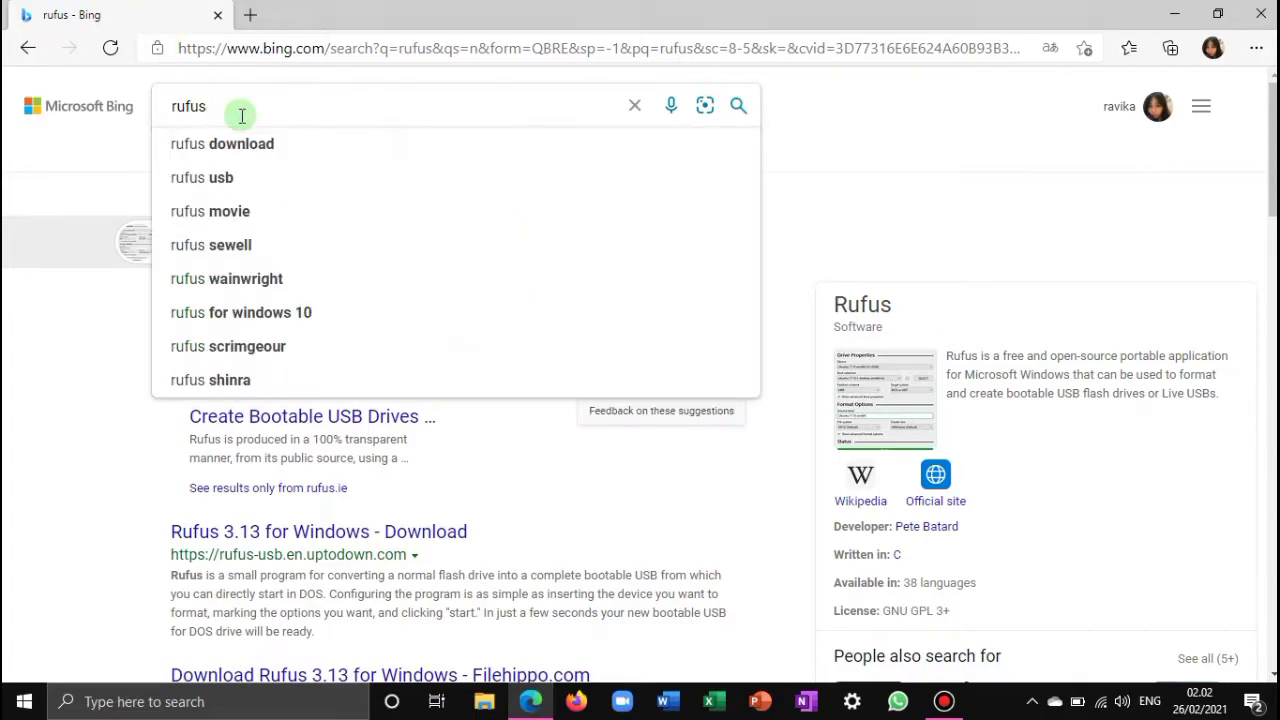
key("BackSpace")
key("BackSpace")
key("BackSpace")
key("BackSpace")
key("BackSpace")
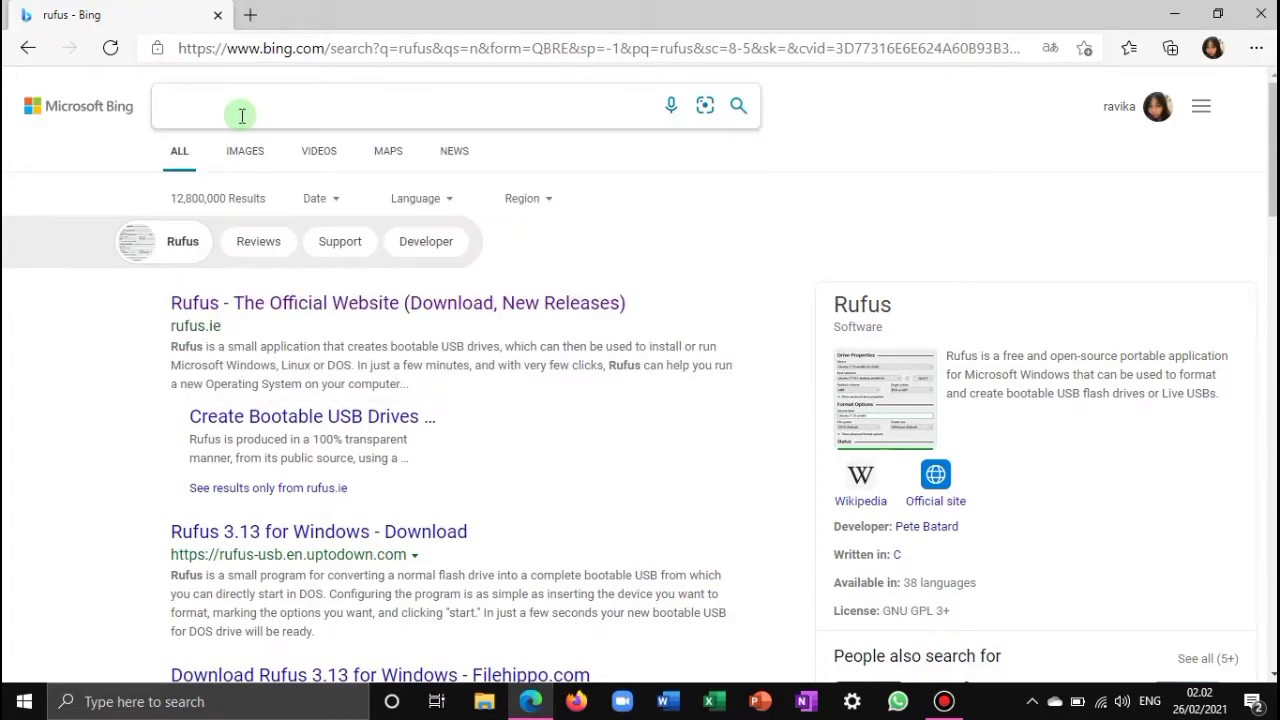
type("ru")
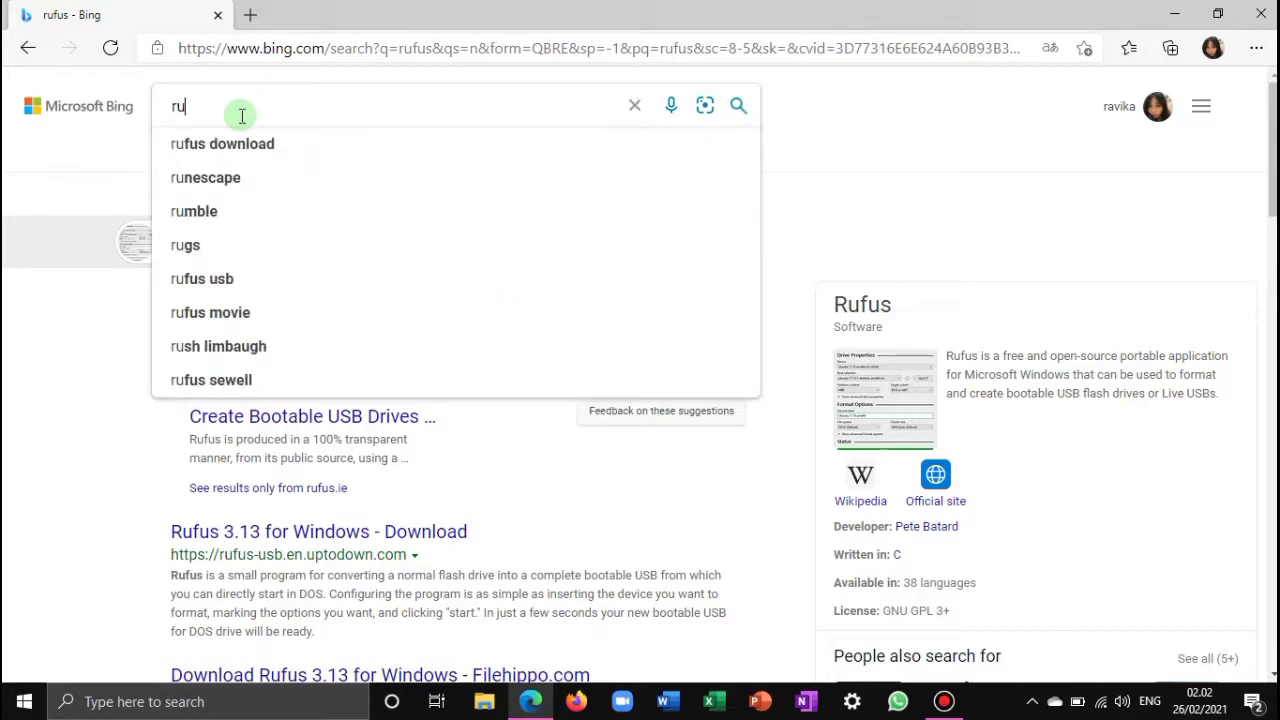
type("fus")
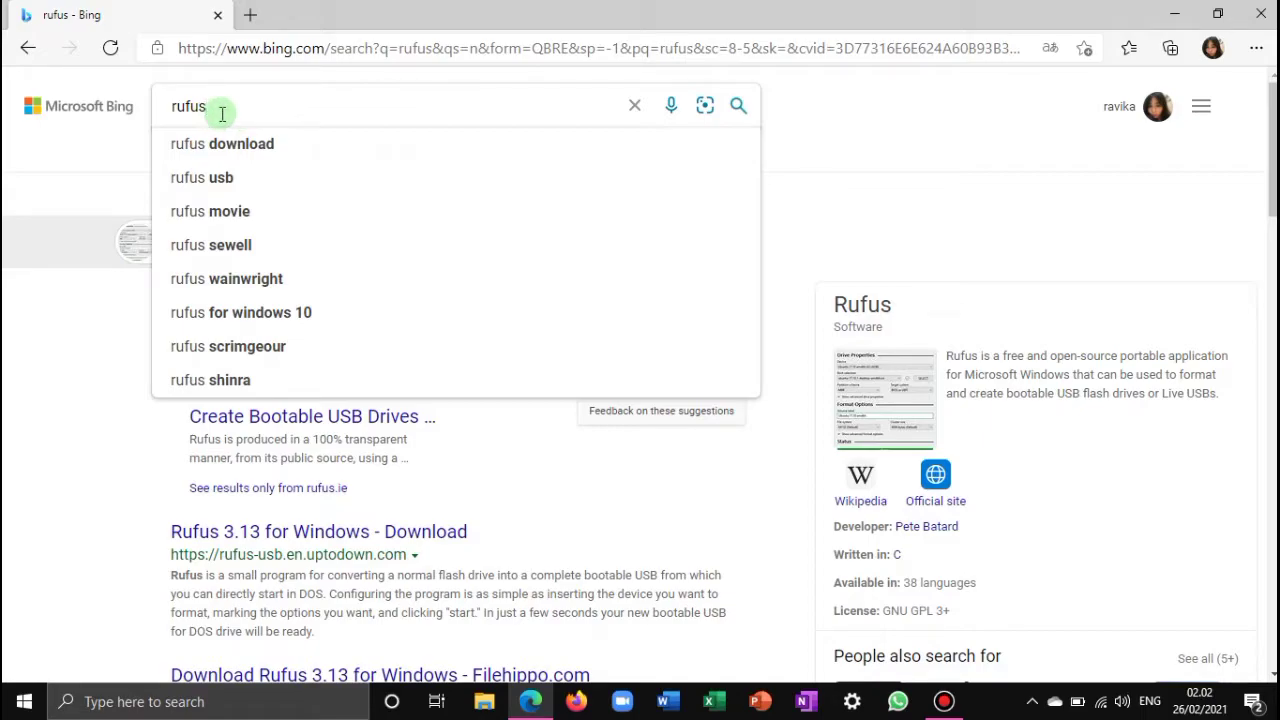
key("Return")
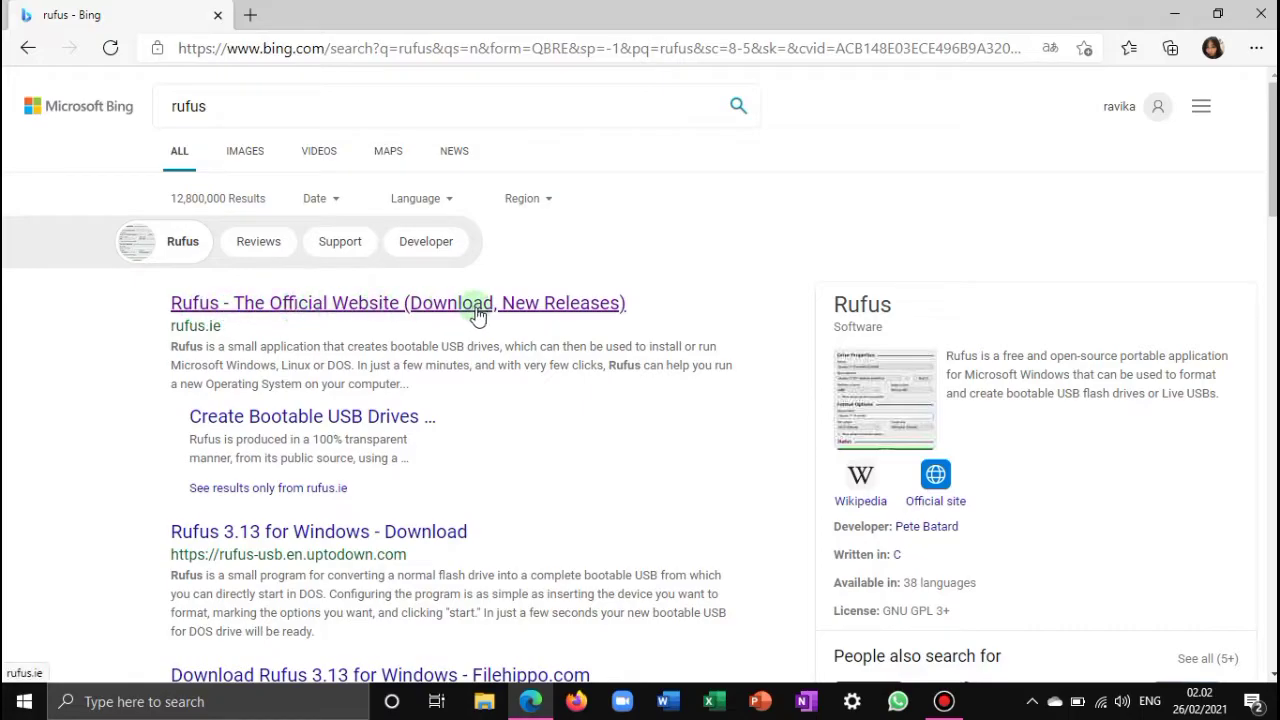
- Open the official Rufus website from the search results and download the standard Rufus 3.13 release
left_click(318, 311)
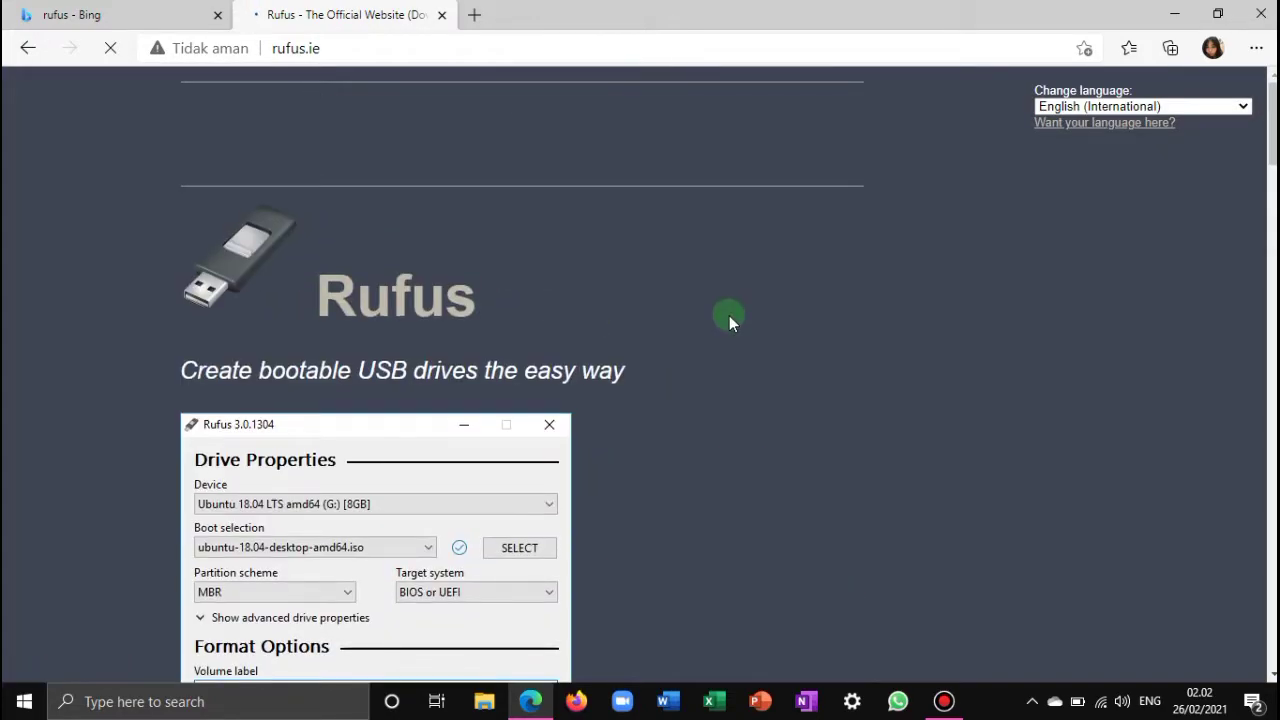
scroll(729, 315, "down", 4)
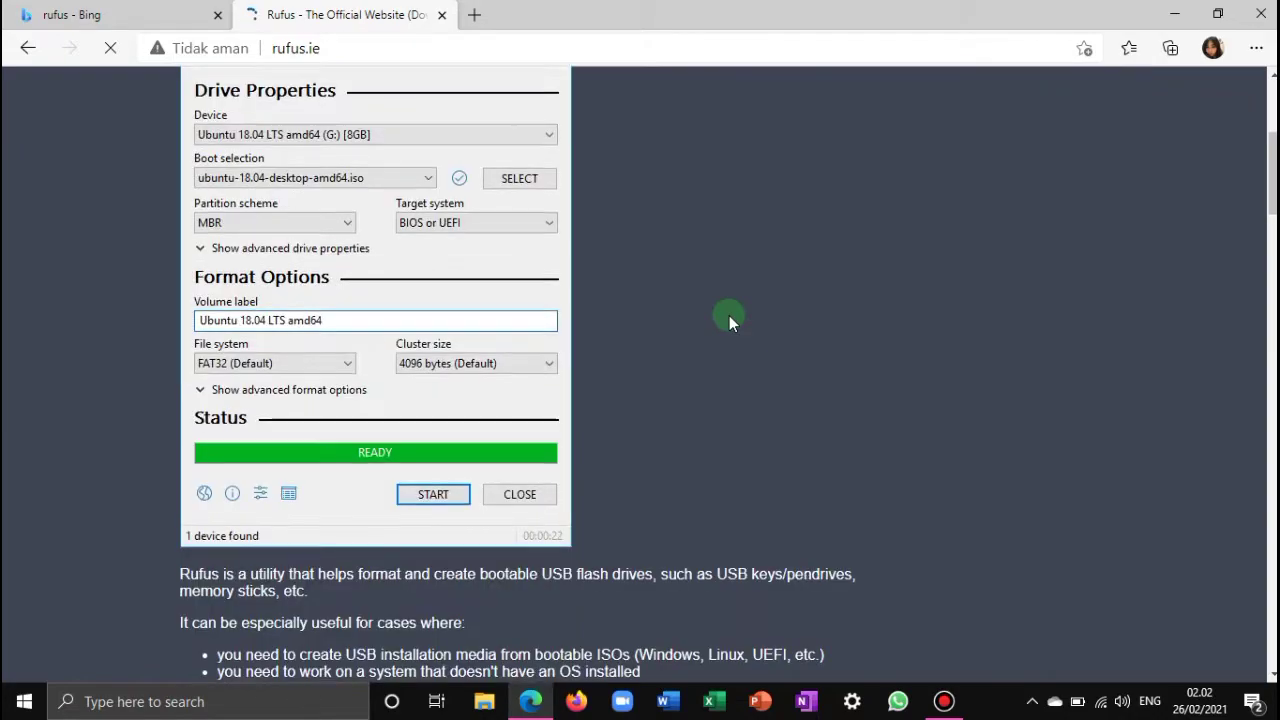
scroll(729, 315, "down", 5)
scroll(729, 315, "down", 3)
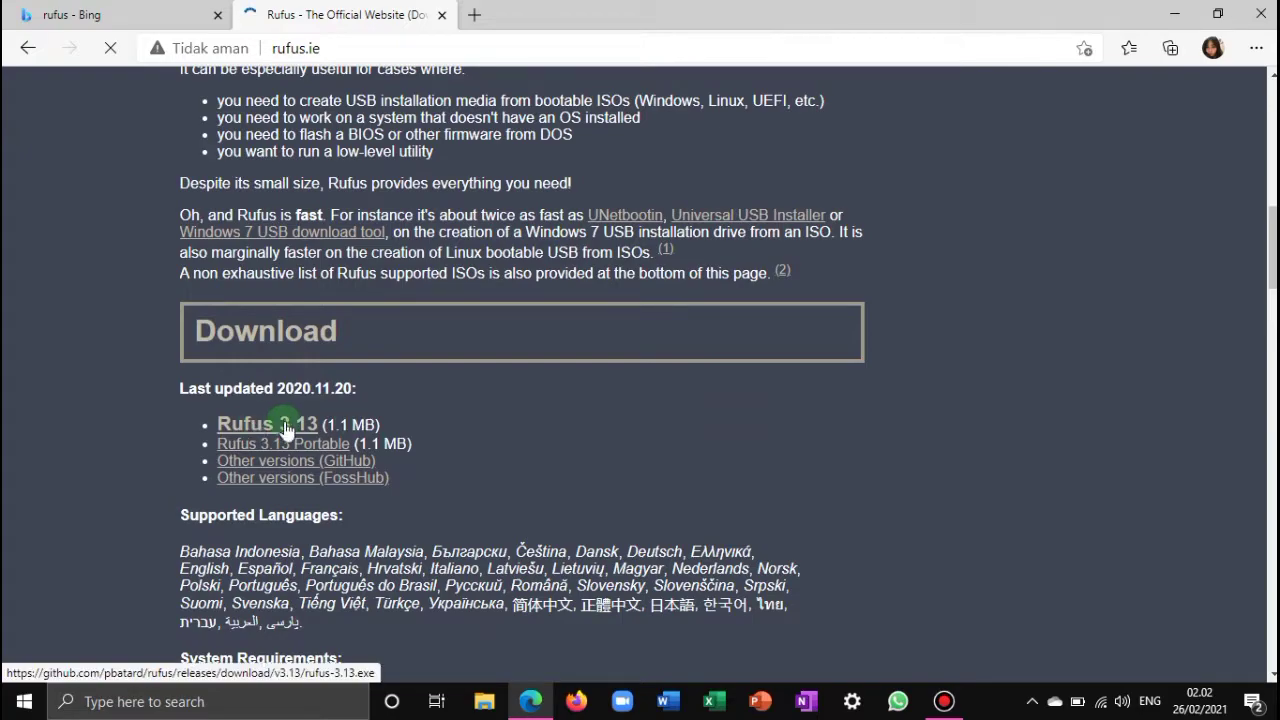
left_click(278, 430)
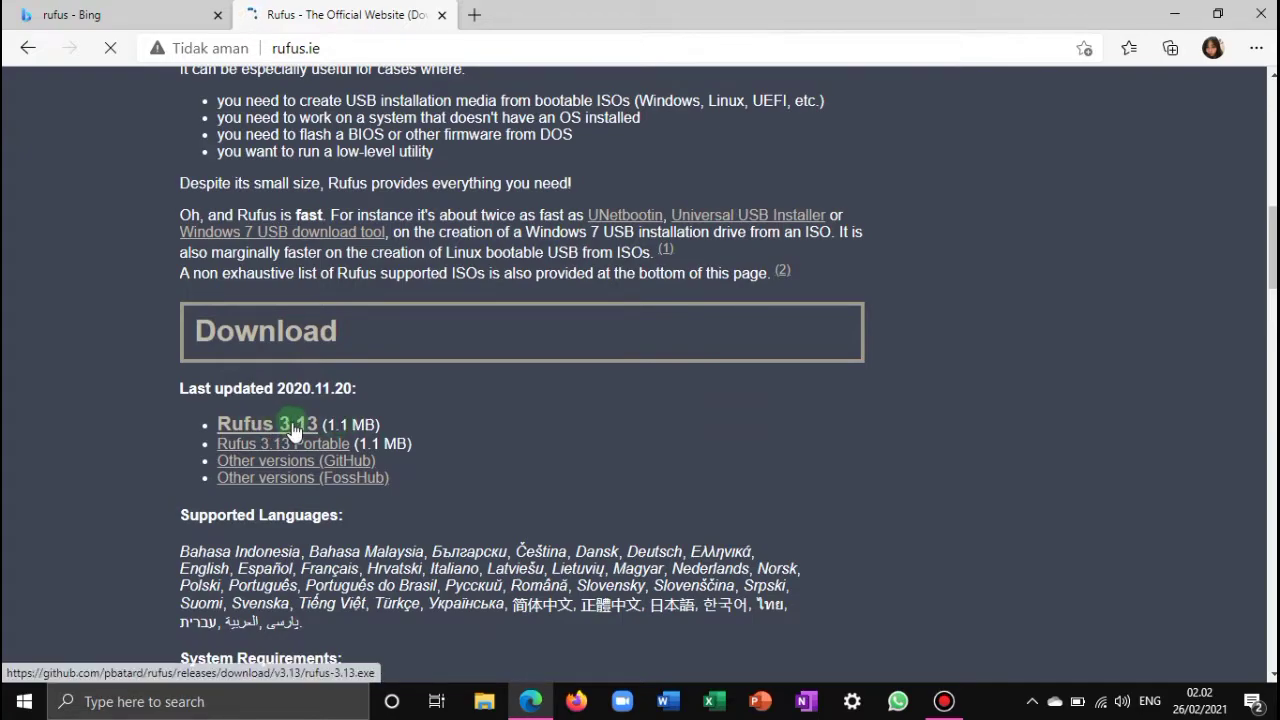
left_click(290, 429)
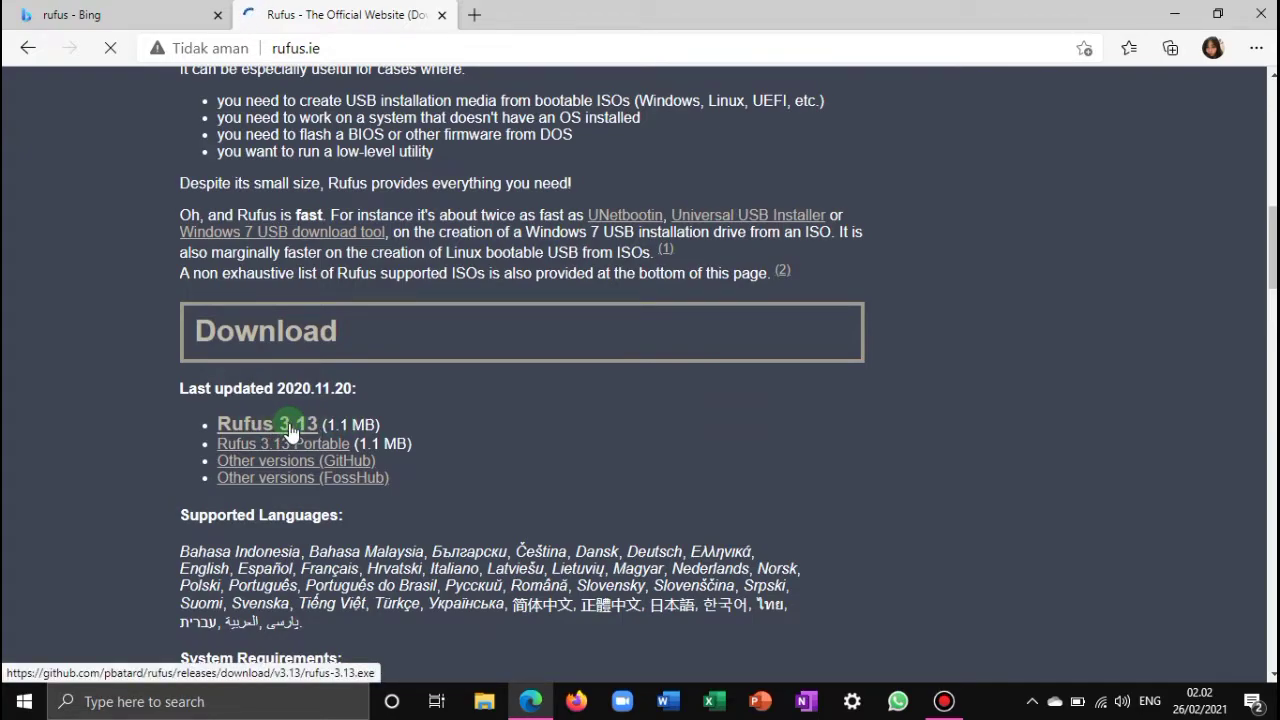
left_click(276, 430)
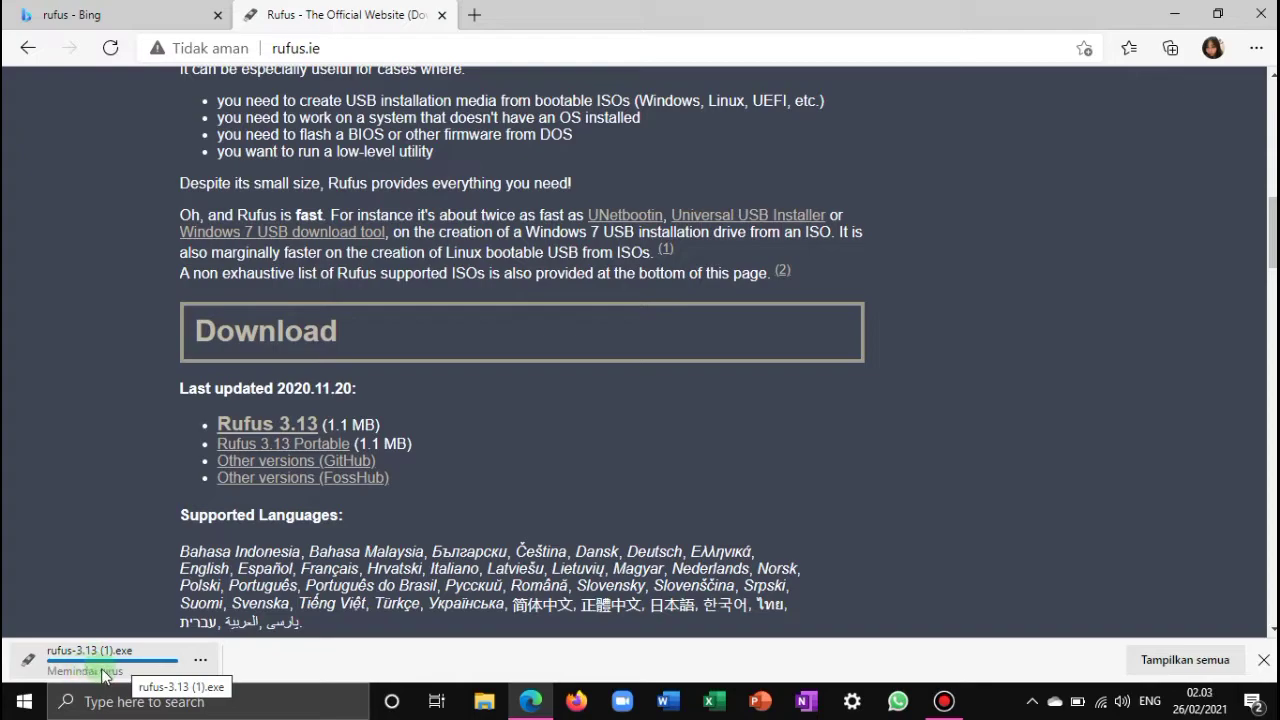
left_click(104, 660)
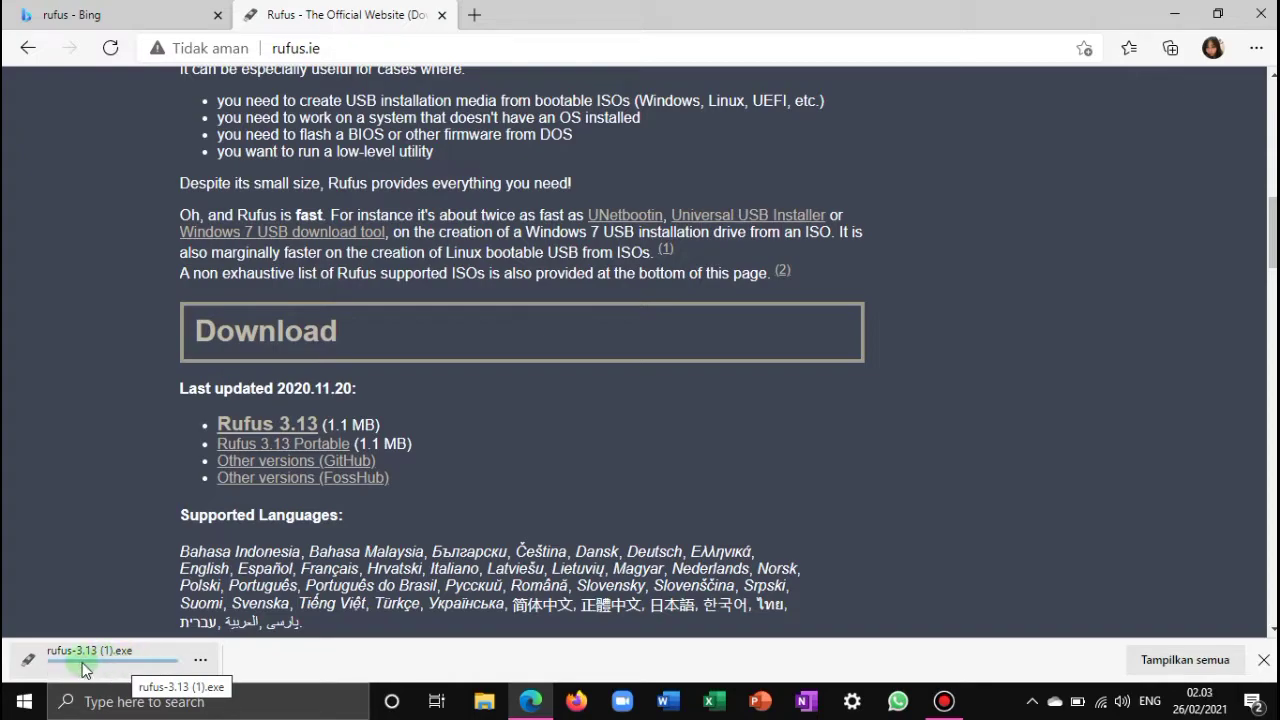
left_click(282, 648)
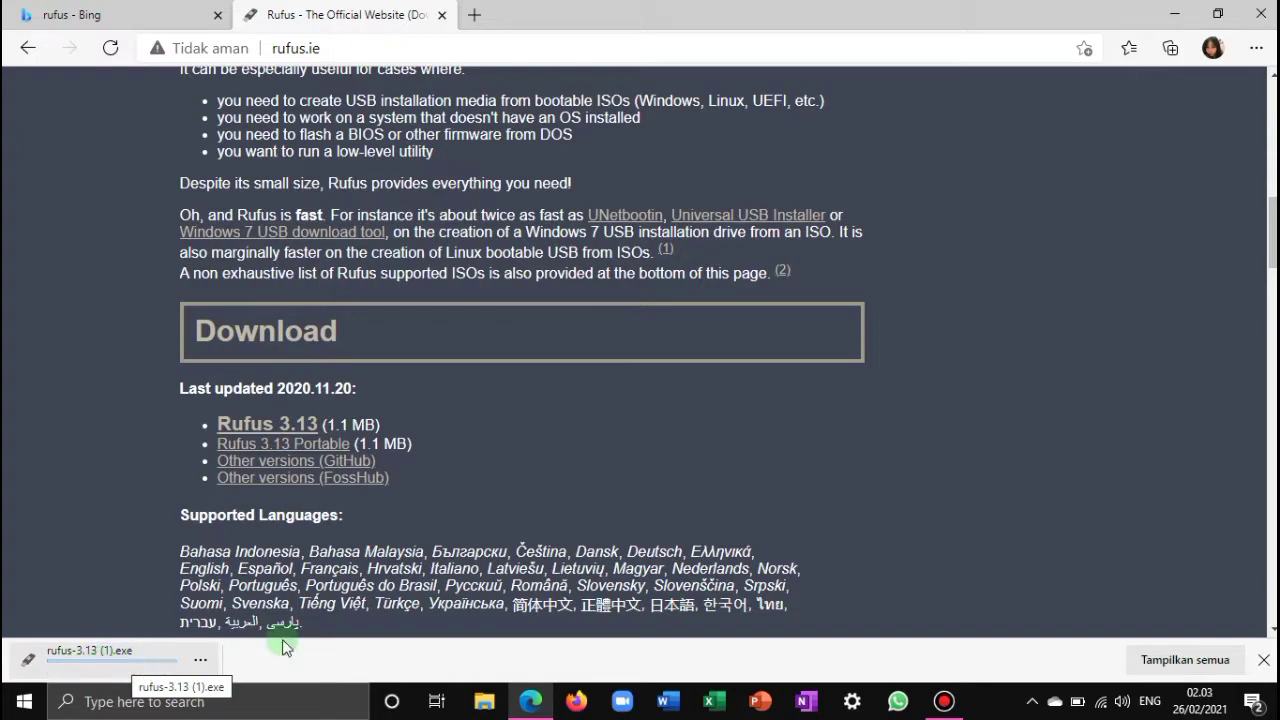
- Switch to File Explorer, run rufus-3.13 (1).exe from the Downloads folder, and minimize the Explorer and browser windows
left_click(485, 705)
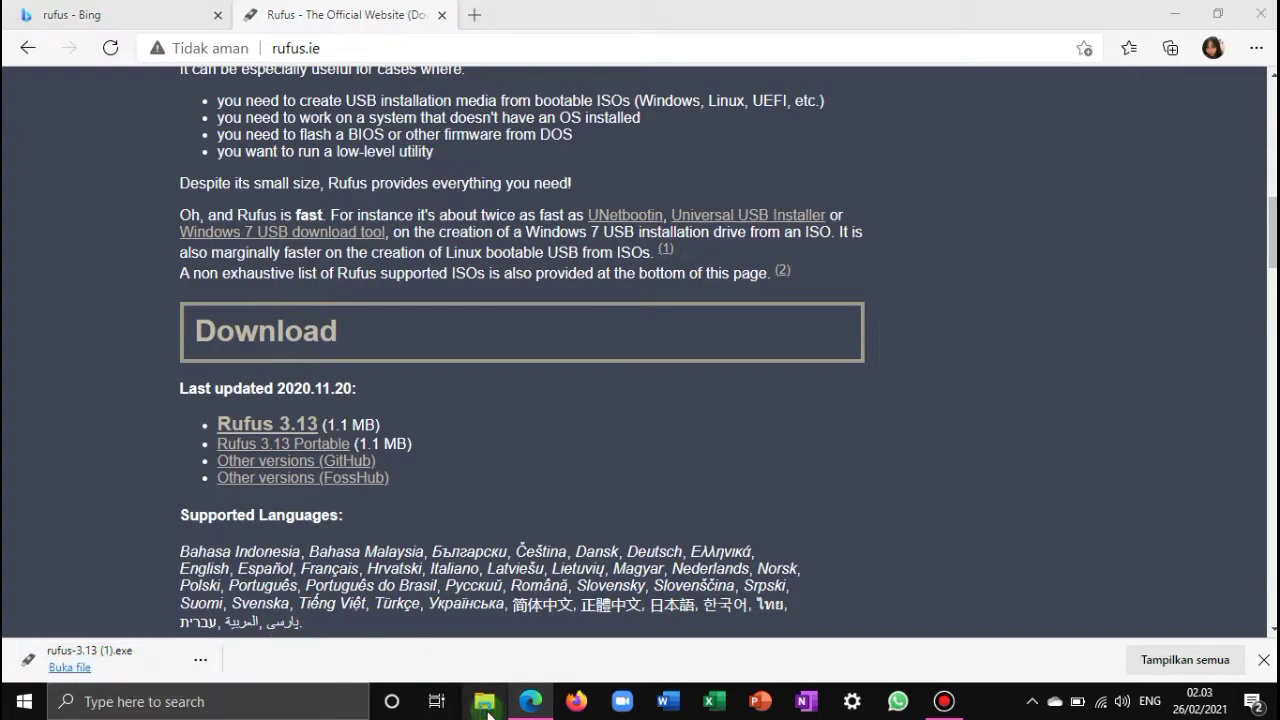
left_click(66, 670)
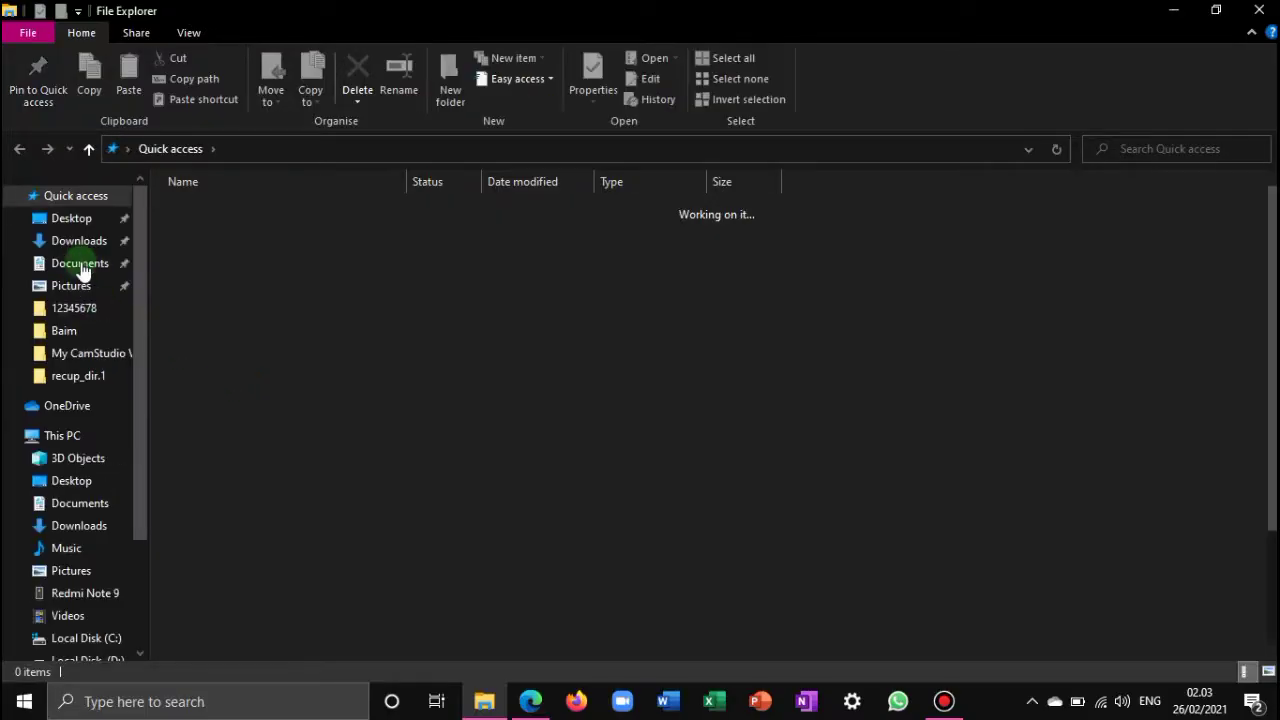
left_click(80, 241)
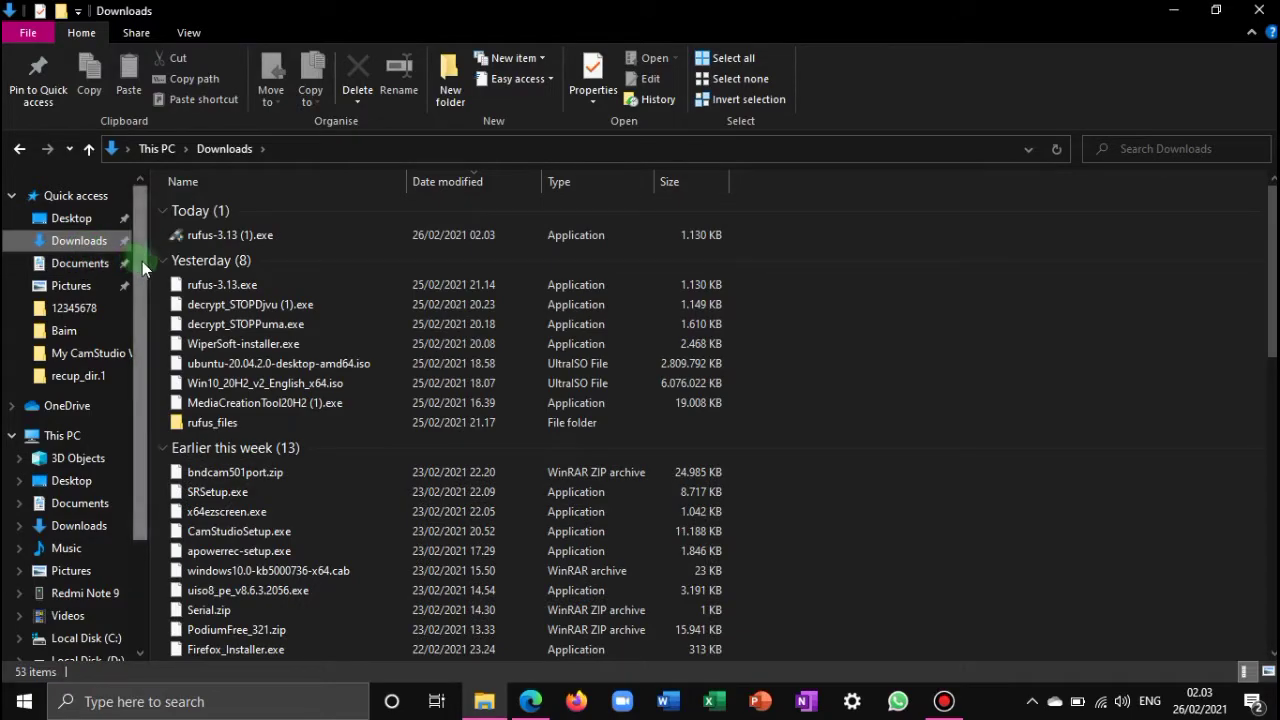
left_click(179, 240)
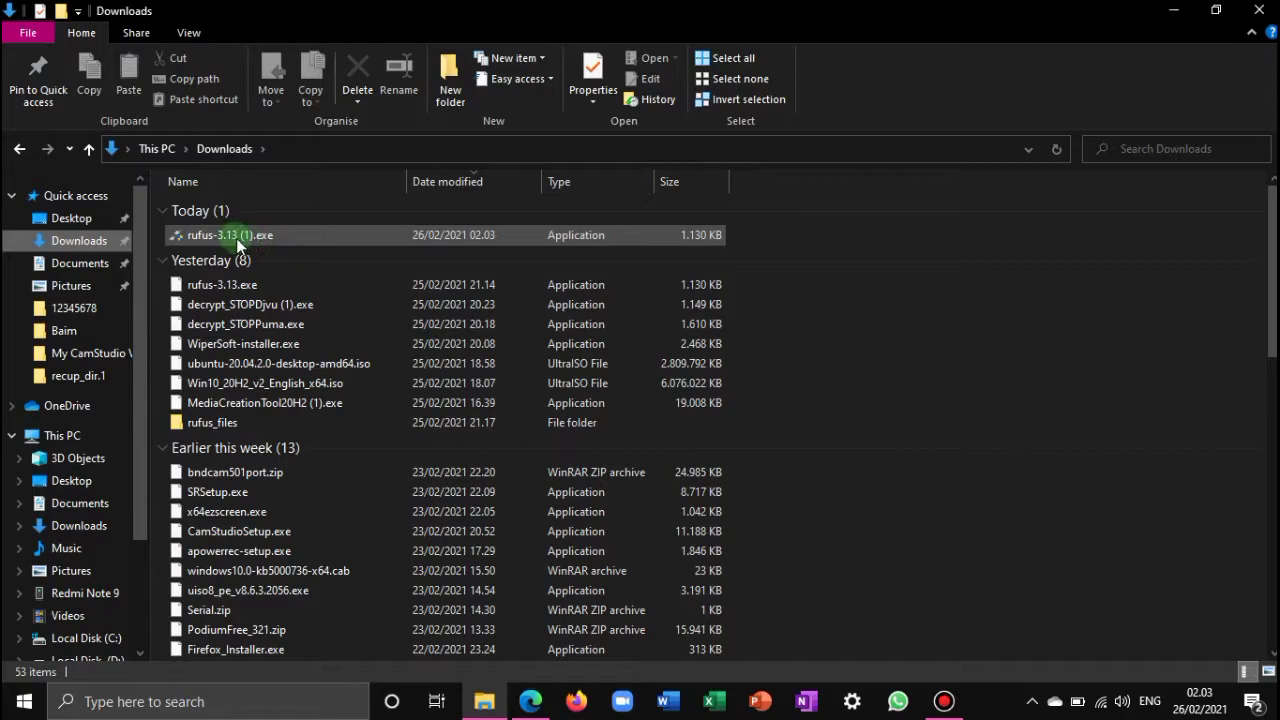
double_click(217, 236)
left_click(217, 236)
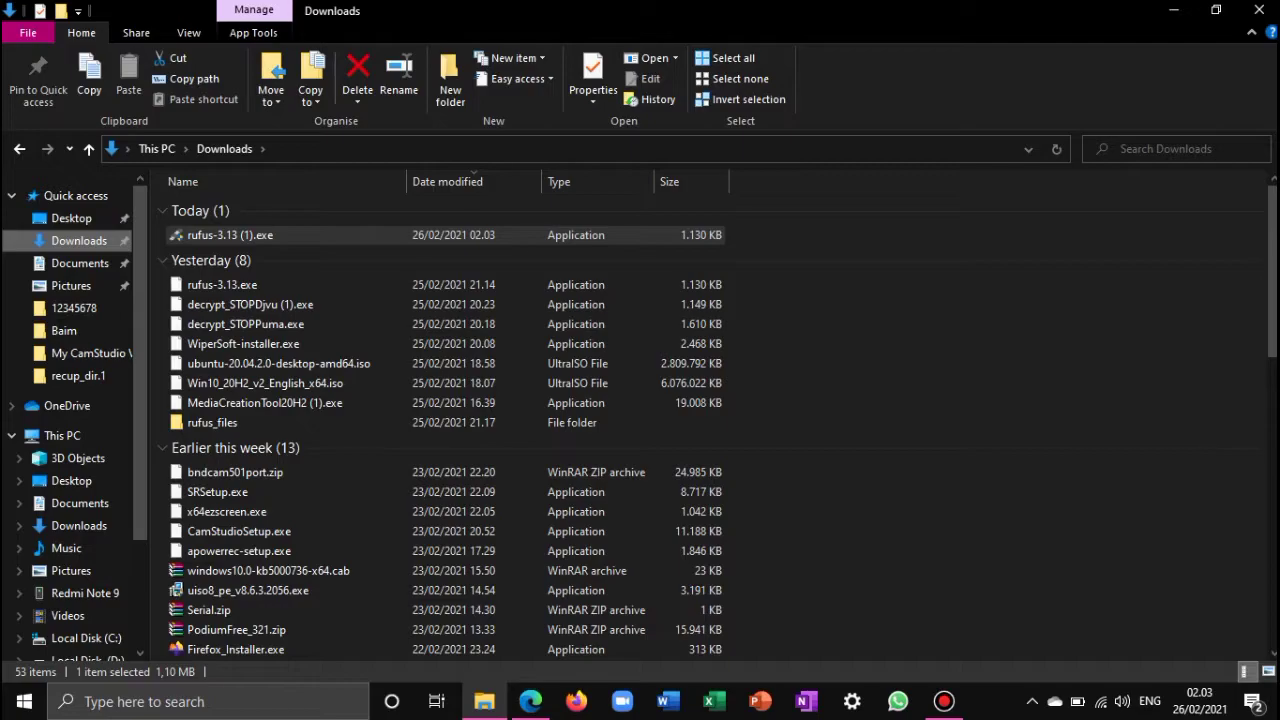
left_click(1178, 12)
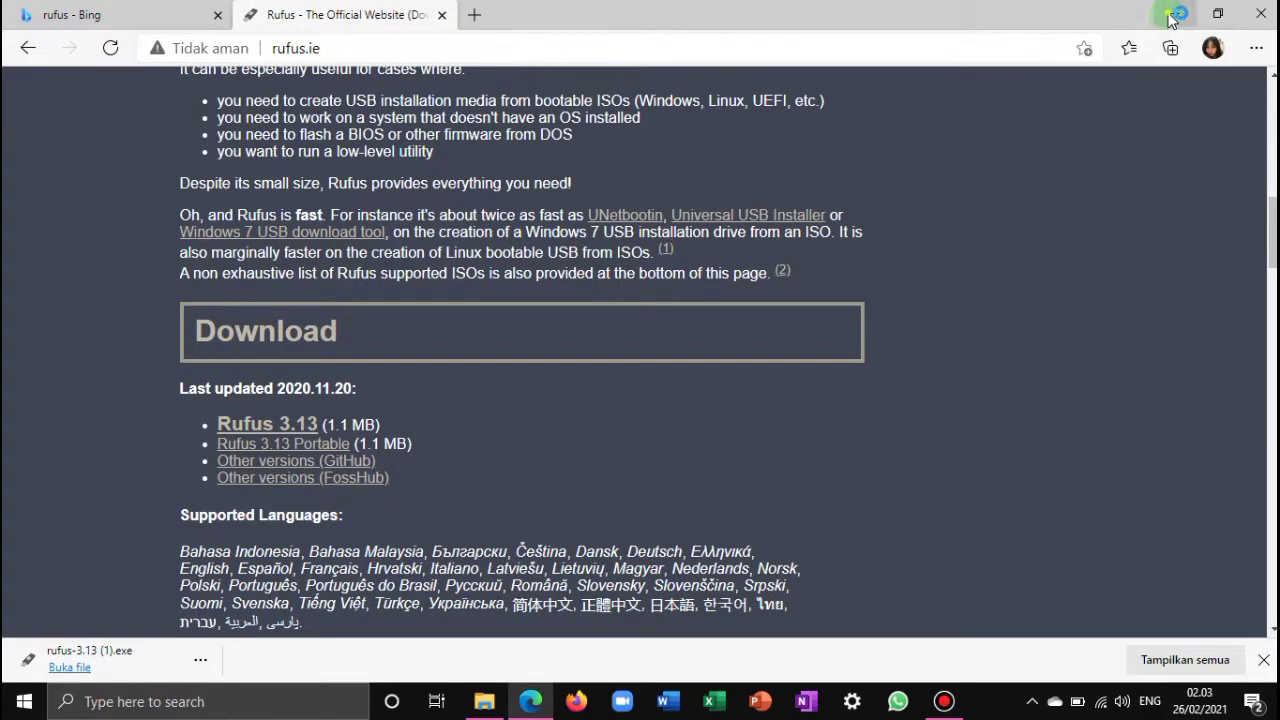
left_click(1172, 14)
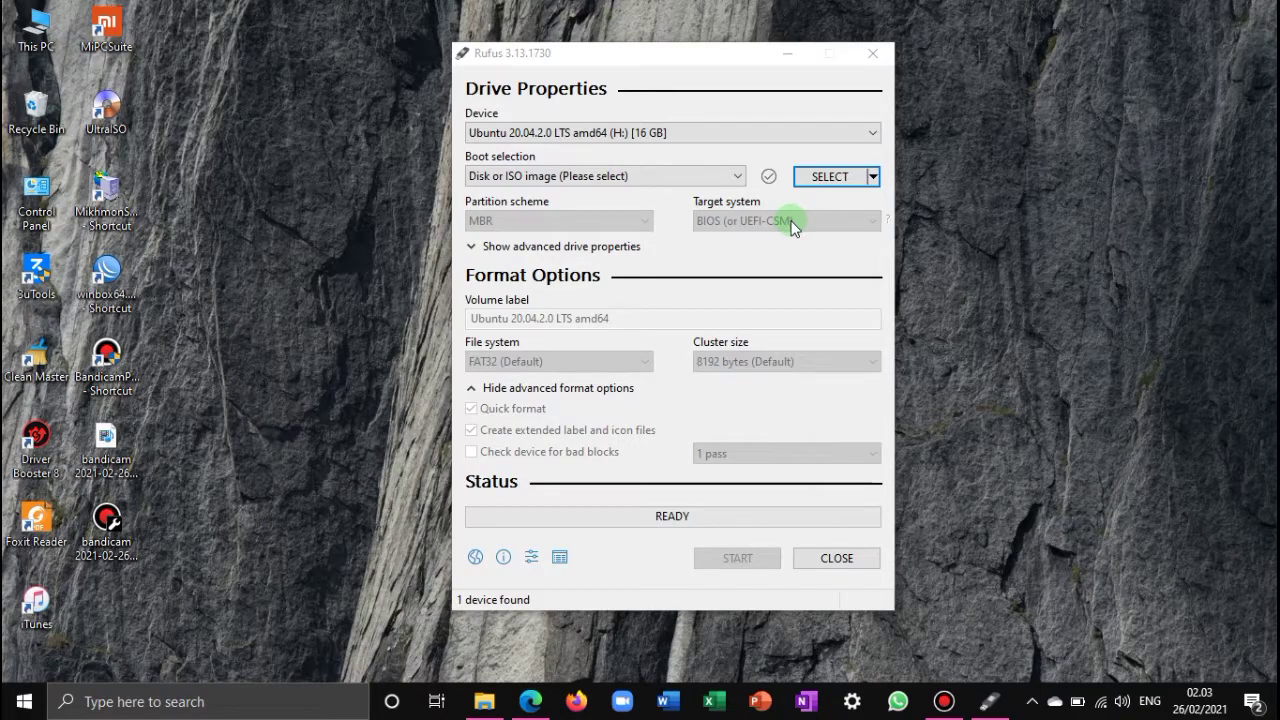
- Check the USB drive in This PC, and choose Ubuntu 20.04.2.0 LTS amd64 (H:) [16 GB] as the device in Rufus
double_click(55, 30)
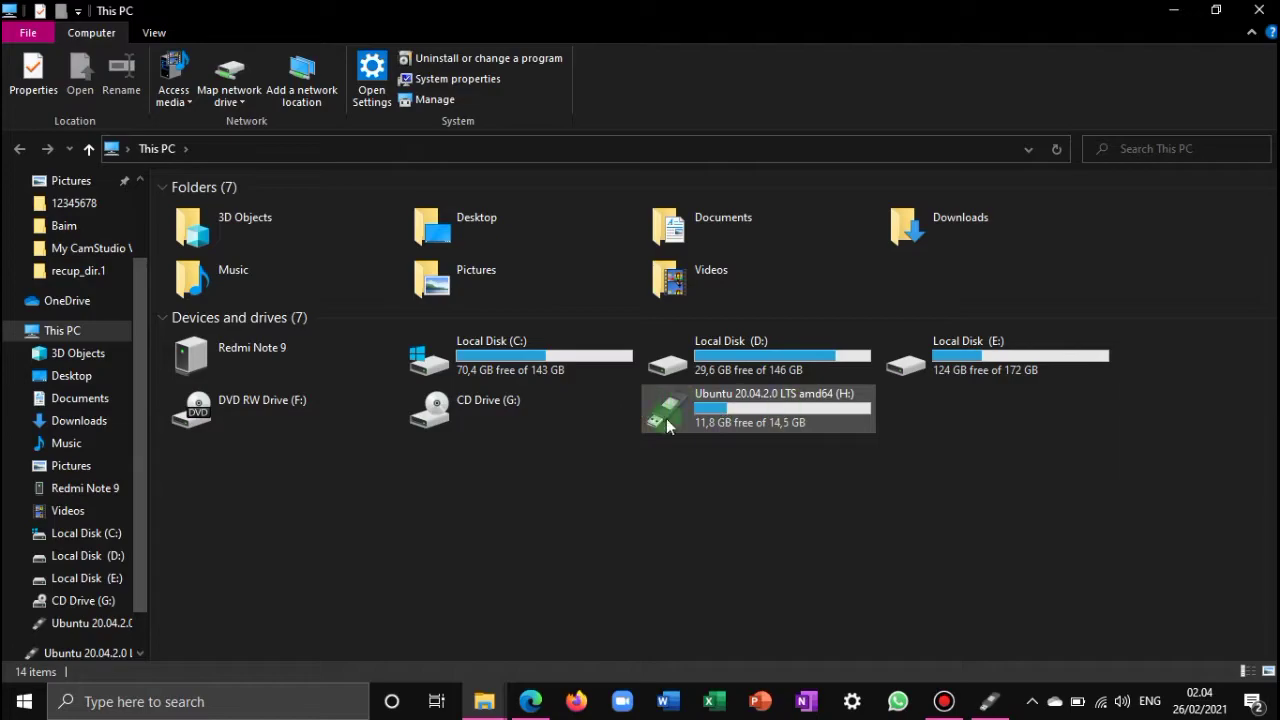
left_click(989, 703)
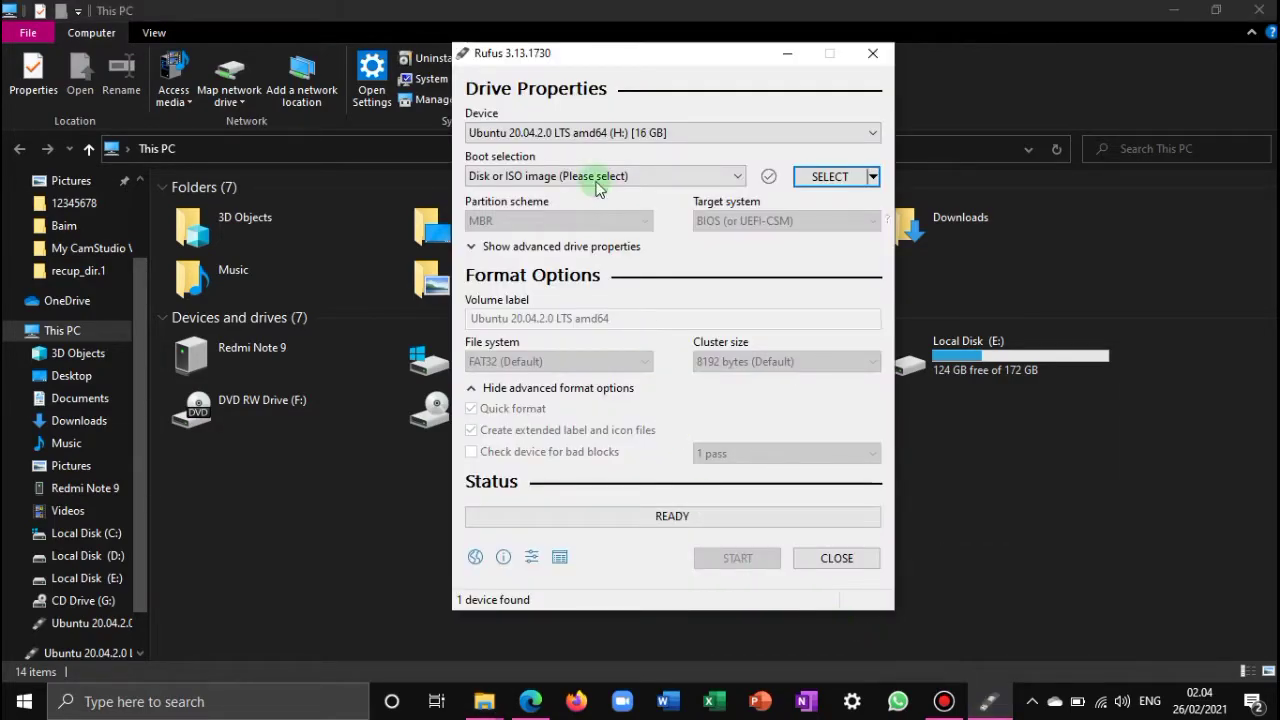
left_click(763, 135)
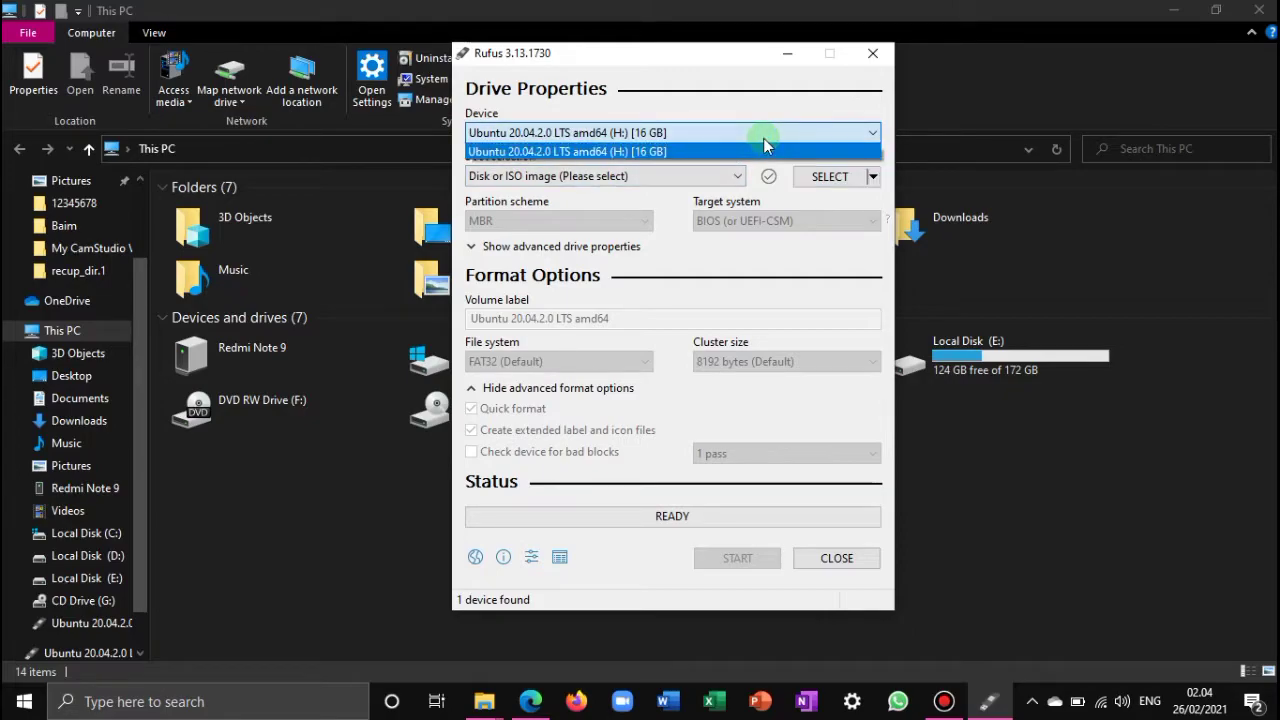
left_click(764, 137)
left_click(764, 137)
left_click(764, 137)
left_click(764, 137)
left_click(764, 137)
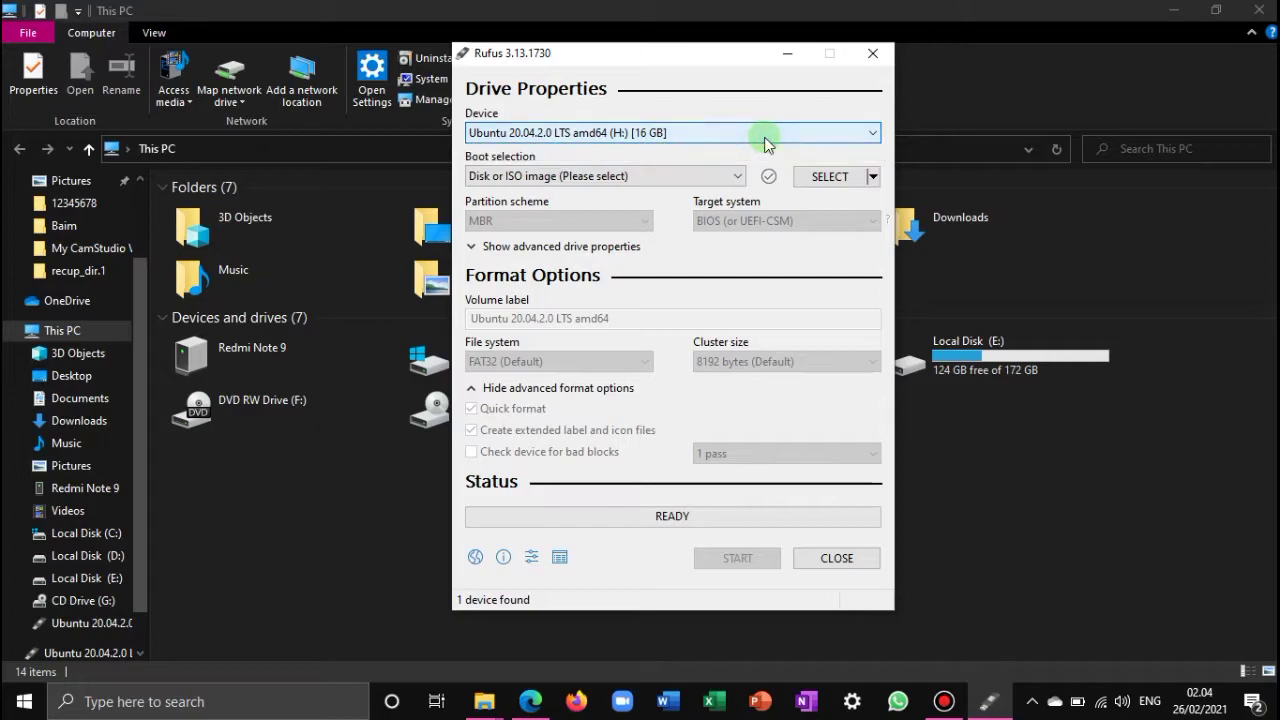
left_click(764, 137)
left_click(764, 137)
left_click(764, 137)
left_click(764, 137)
left_click(764, 137)
left_click(764, 137)
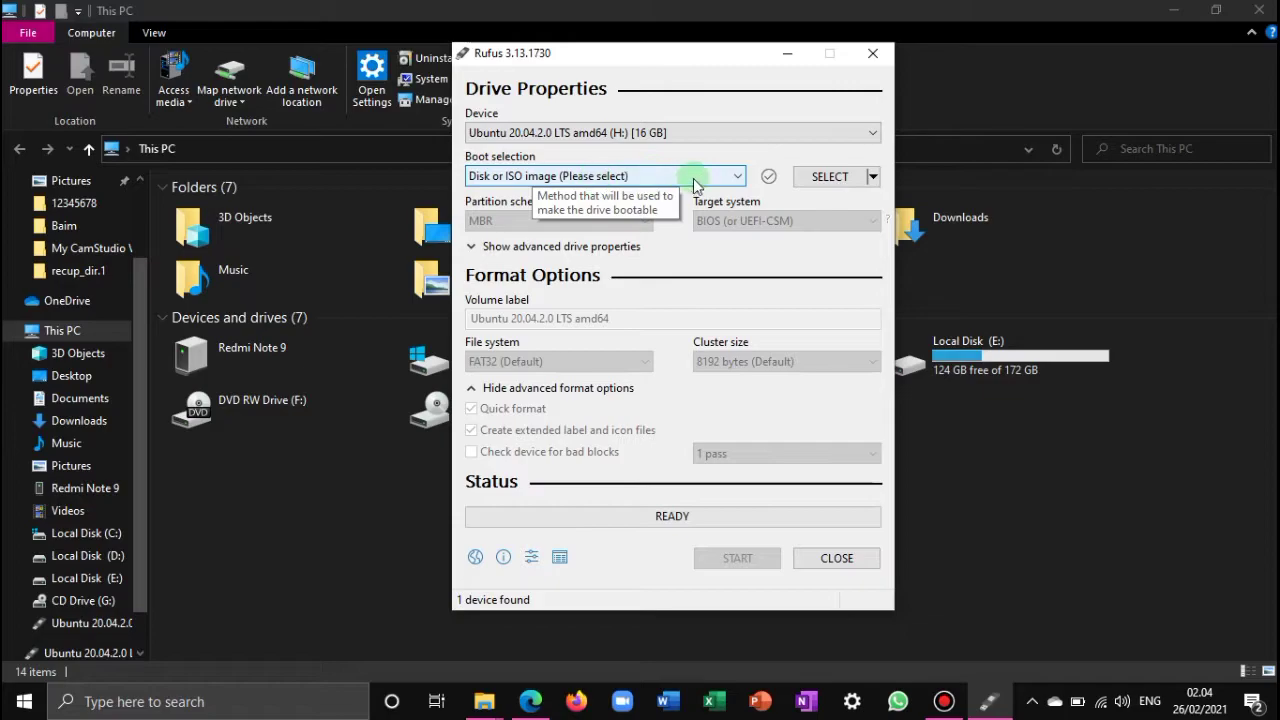
- Set the boot selection to Disk or ISO image and load ubuntu-20.04.2.0-desktop-amd64.iso from the Downloads folder
left_click(737, 178)
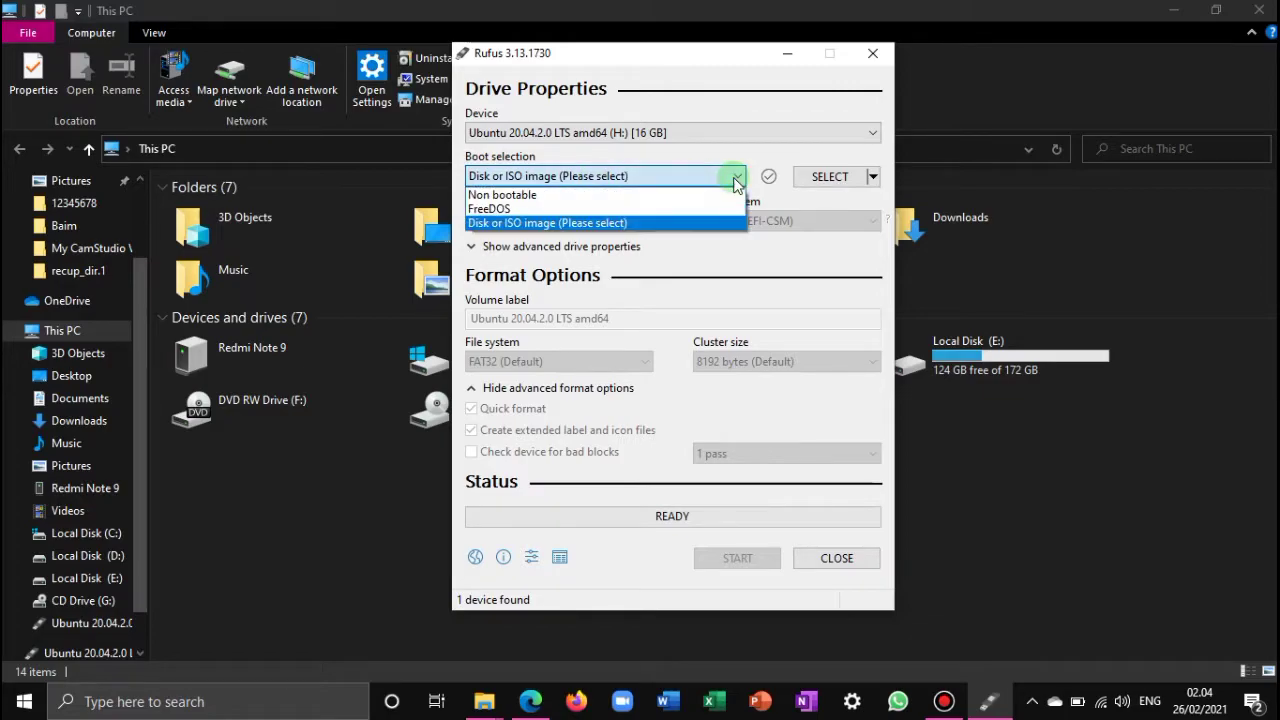
left_click(564, 222)
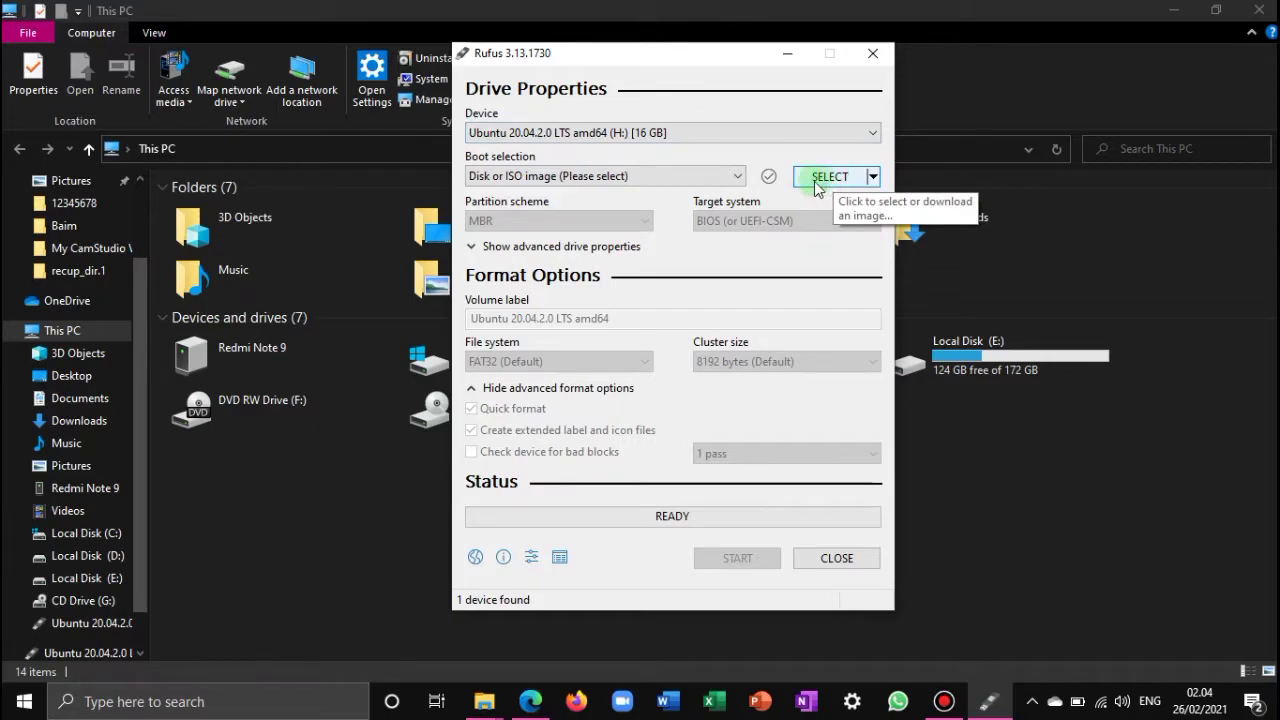
left_click(822, 186)
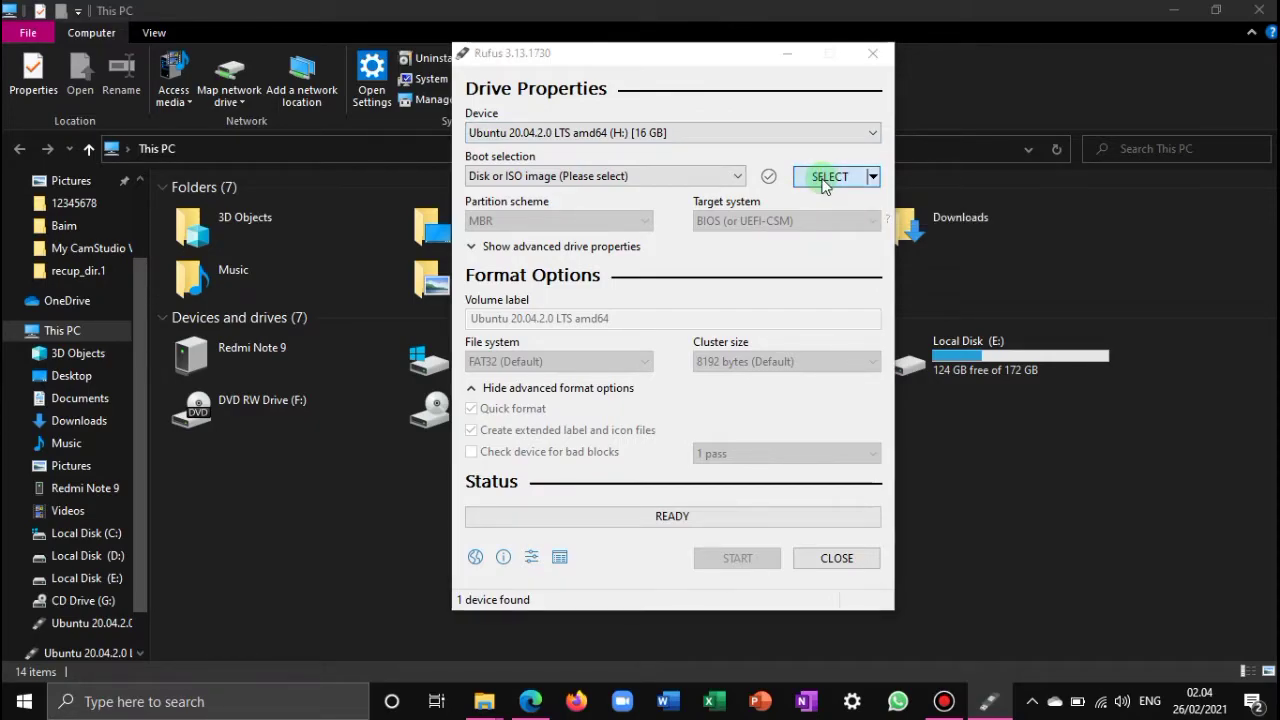
left_click(821, 178)
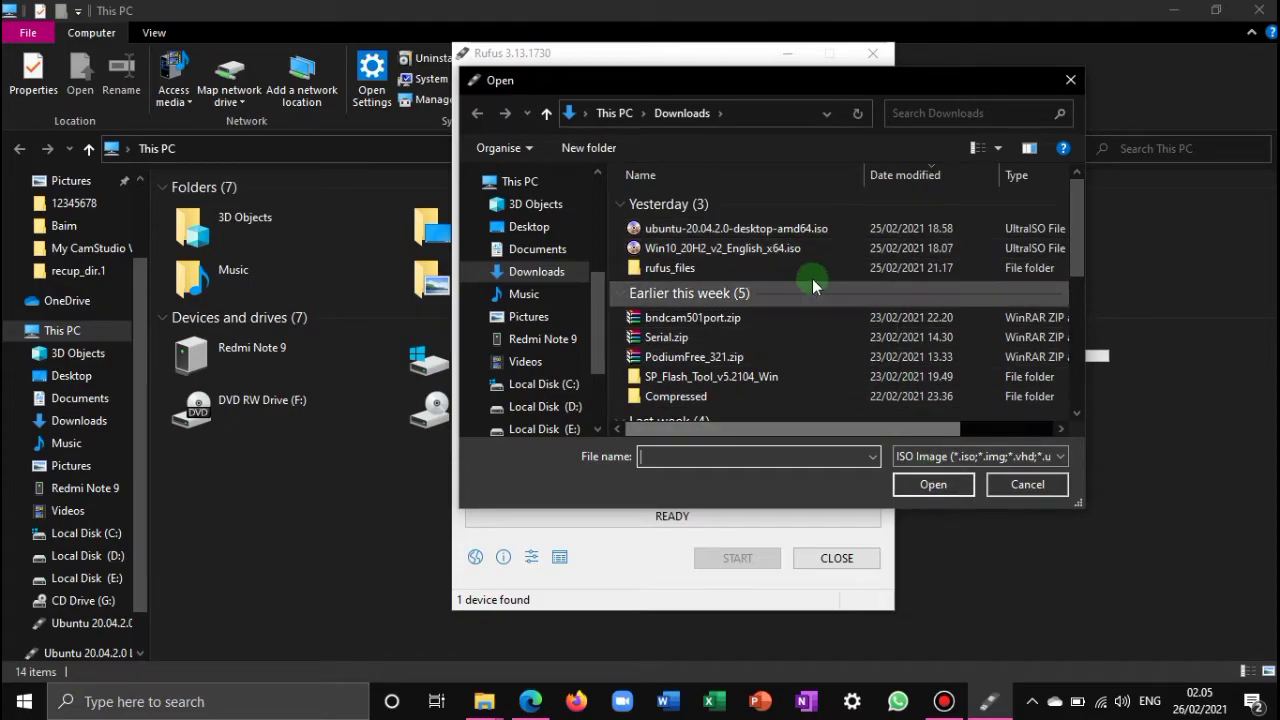
double_click(797, 229)
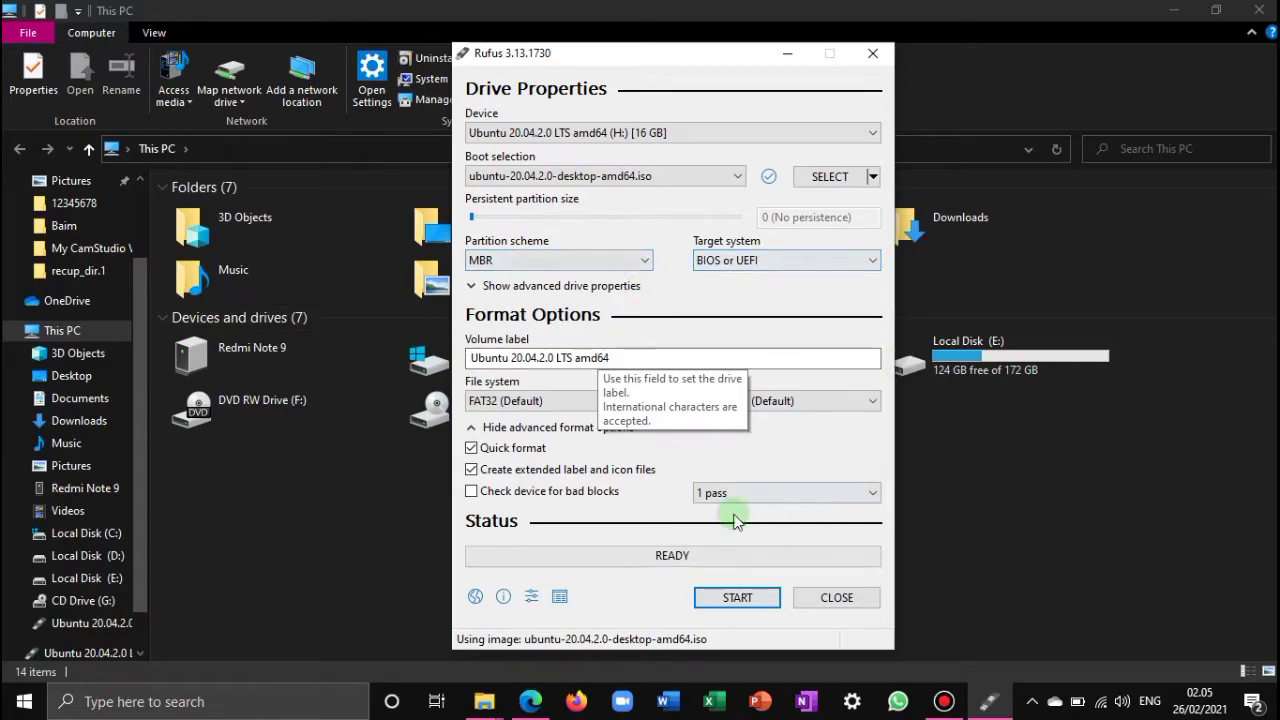
- Start writing the image to the USB drive in ISO Image mode (Recommended), accepting the erasure of all its data
left_click(737, 598)
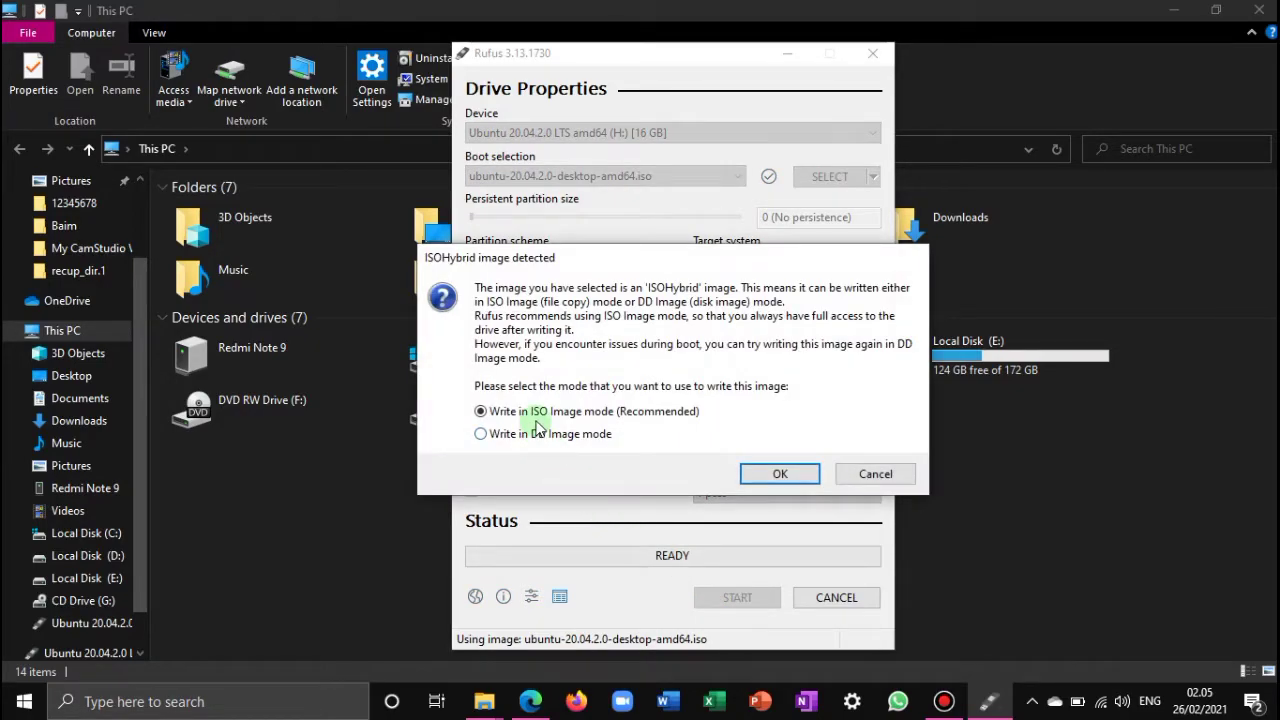
left_click(780, 474)
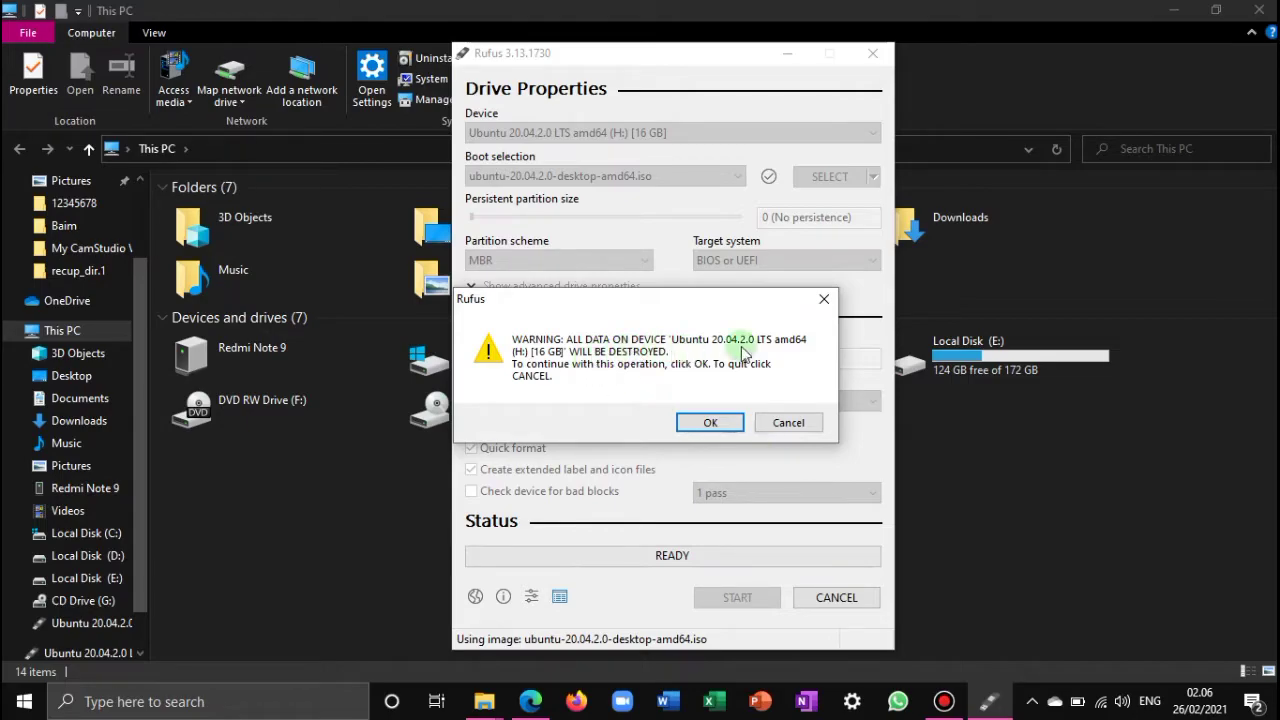
left_click(710, 423)
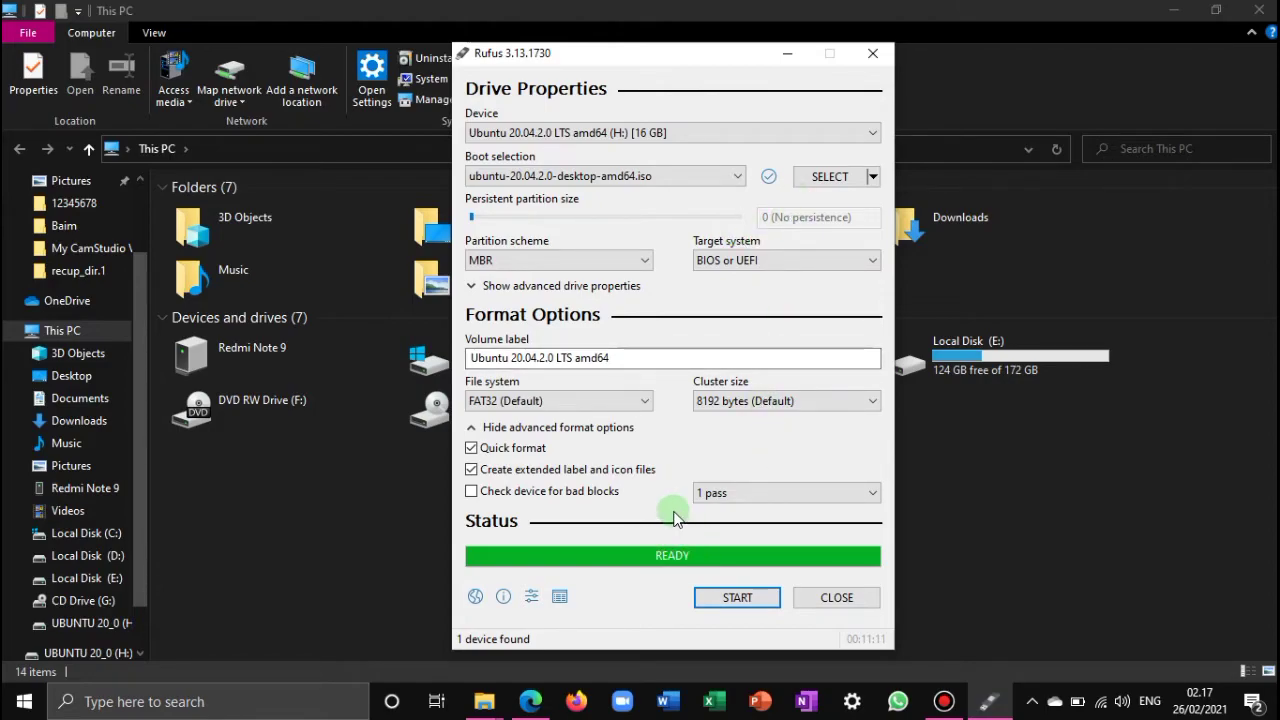
- Close Rufus and refresh the drive list in This PC
left_click(837, 598)
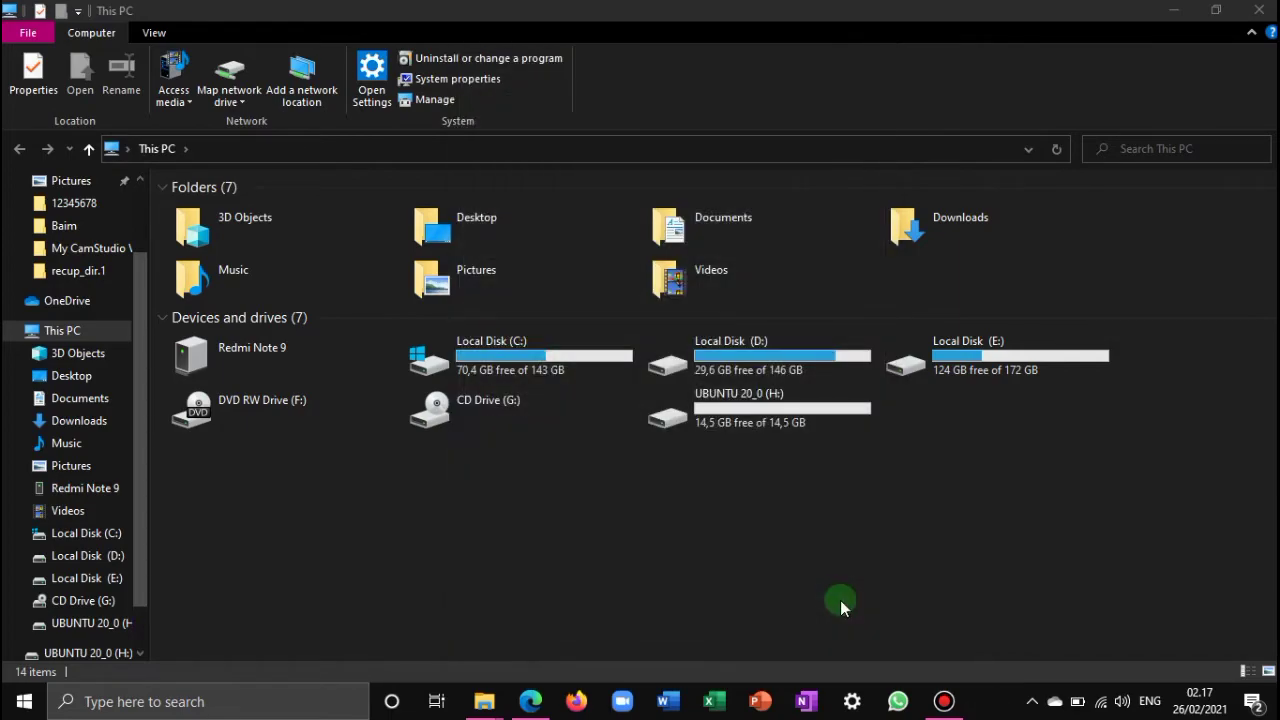
right_click(1005, 504)
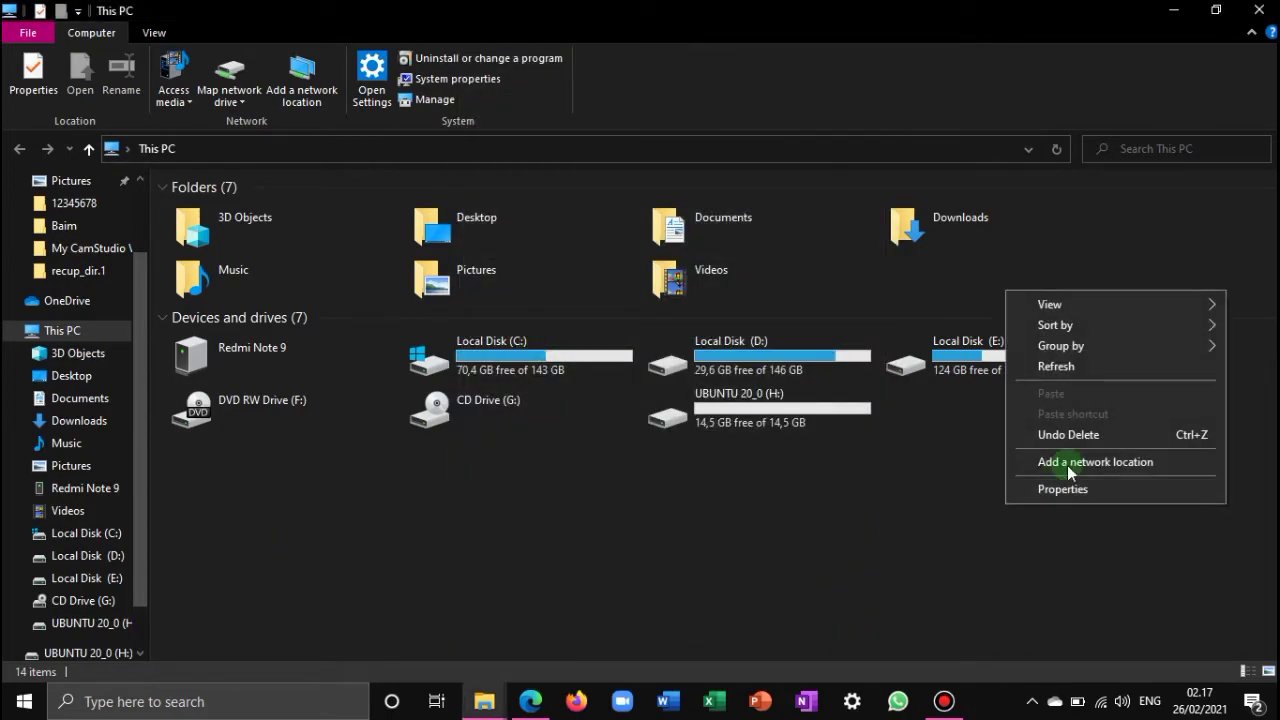
left_click(1116, 367)
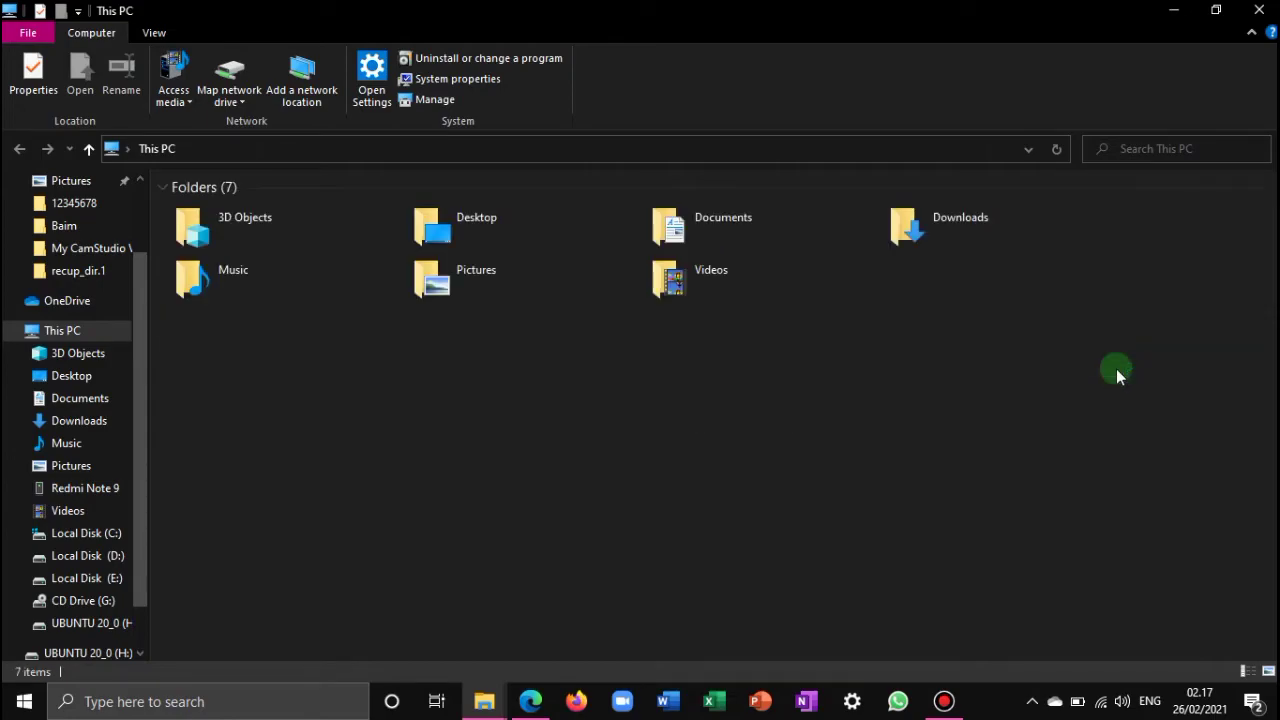